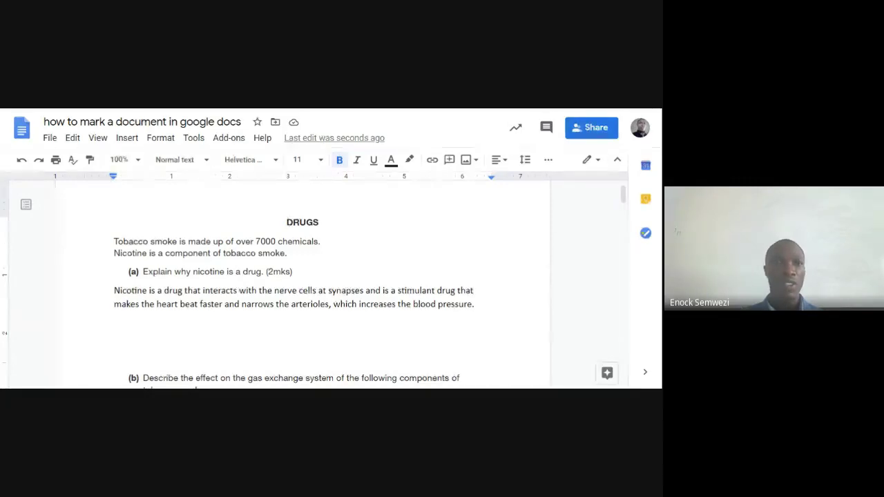
# Insert a green check mark special character before the DRUGS title, finding it by sketching a tick
pyautogui.click(132, 143)
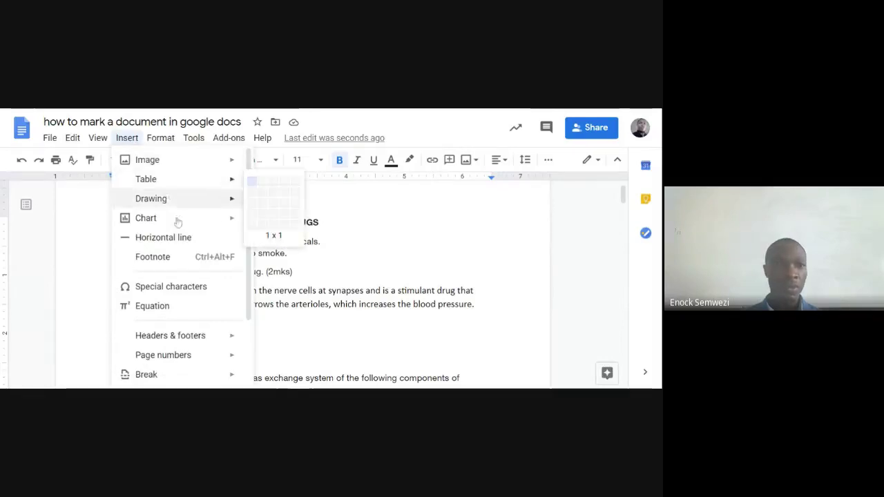
pyautogui.click(182, 290)
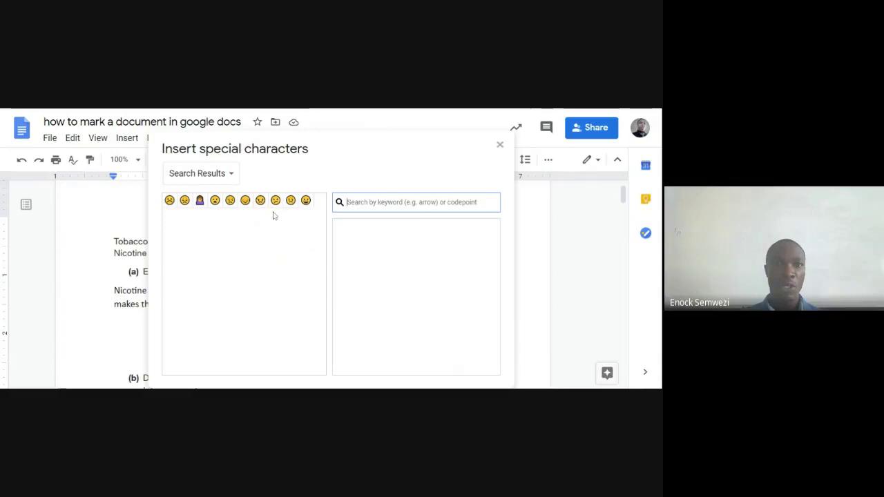
pyautogui.click(349, 243)
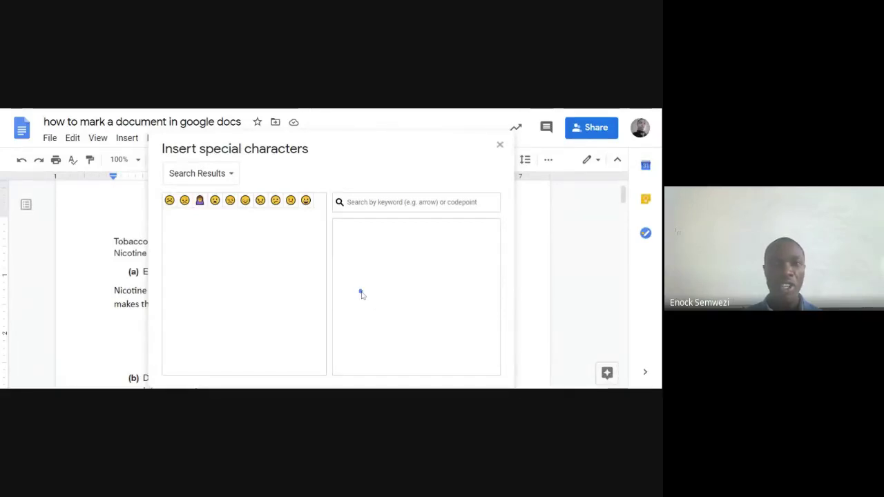
pyautogui.moveTo(365, 297)
pyautogui.mouseDown()
pyautogui.moveTo(370, 302)
pyautogui.moveTo(400, 274)
pyautogui.mouseUp()
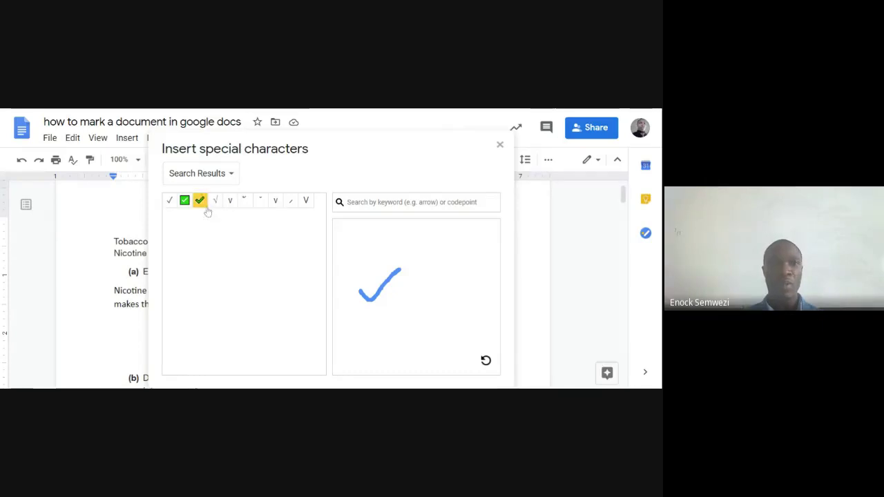
pyautogui.click(200, 202)
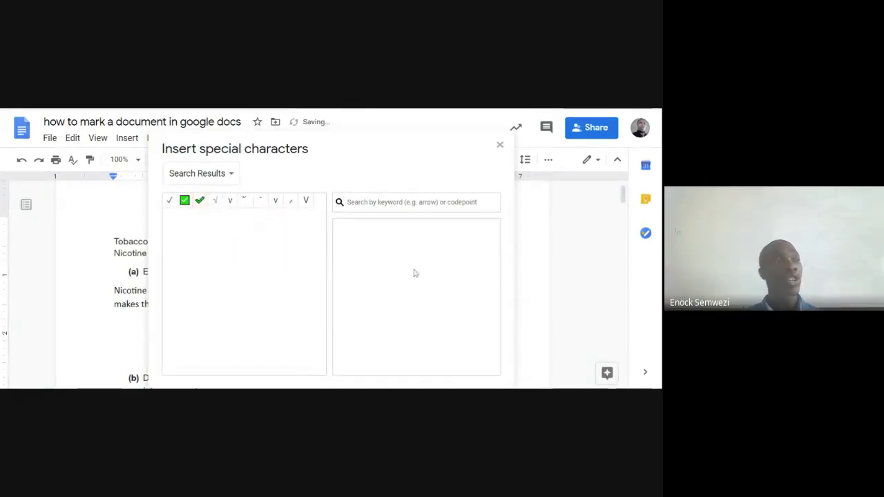
# Add a red cross and an outlined question mark after the check mark, finding each special character by sketching it
pyautogui.moveTo(426, 267)
pyautogui.mouseDown()
pyautogui.moveTo(408, 286)
pyautogui.moveTo(412, 269)
pyautogui.moveTo(424, 280)
pyautogui.mouseUp()
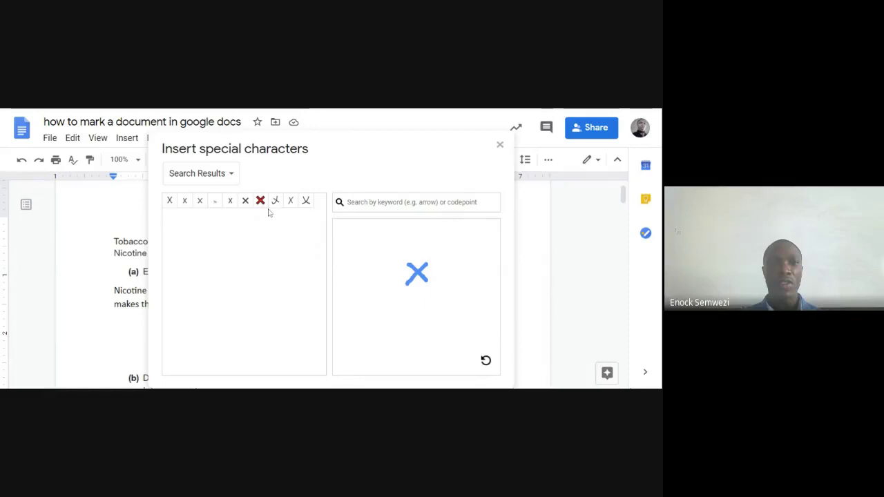
pyautogui.click(260, 201)
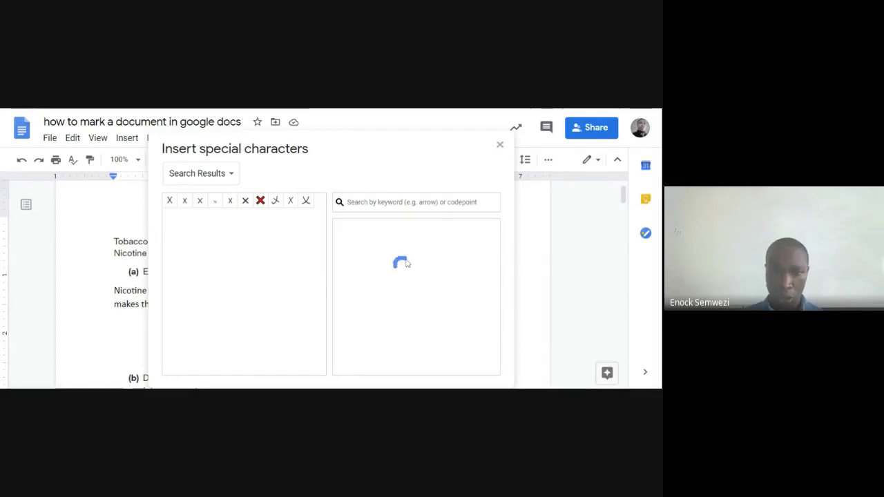
pyautogui.moveTo(407, 274); pyautogui.dragTo(402, 291)
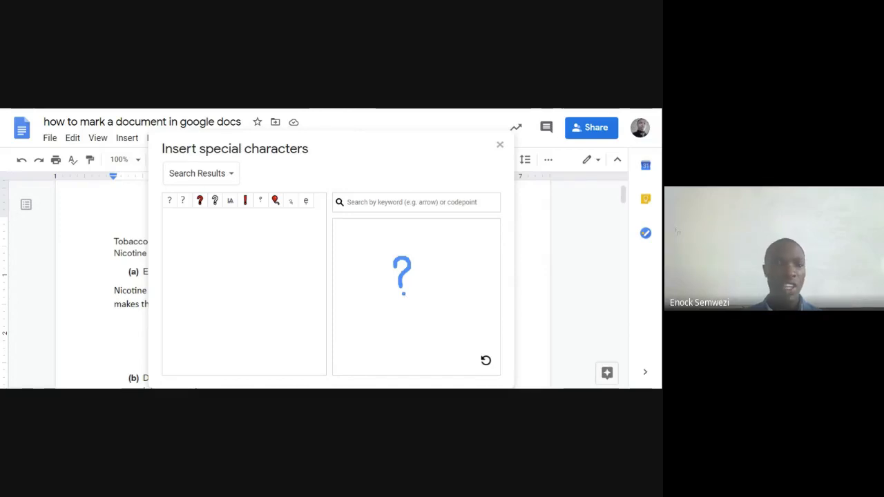
pyautogui.click(214, 200)
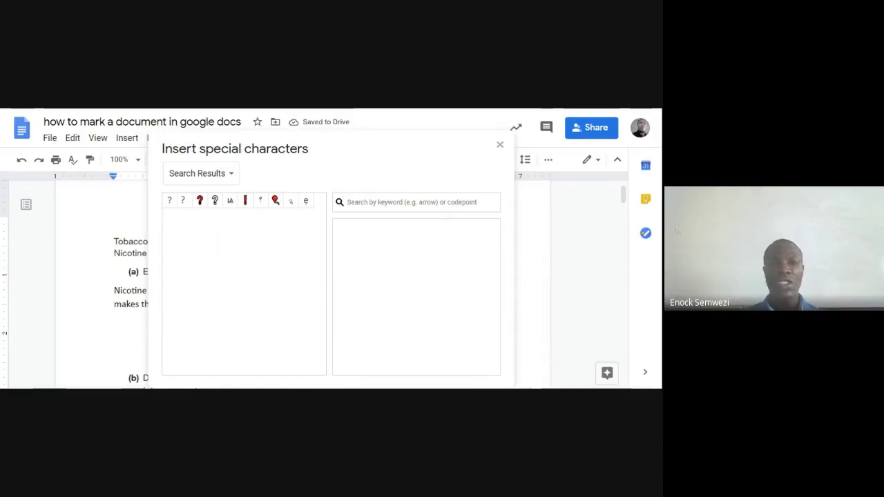
# Sketch a smiley face to find and insert a grinning emoji before the DRUGS title, and close the special characters dialog
pyautogui.moveTo(412, 262)
pyautogui.mouseDown()
pyautogui.moveTo(391, 278)
pyautogui.moveTo(409, 299)
pyautogui.moveTo(431, 290)
pyautogui.moveTo(411, 263)
pyautogui.mouseUp()
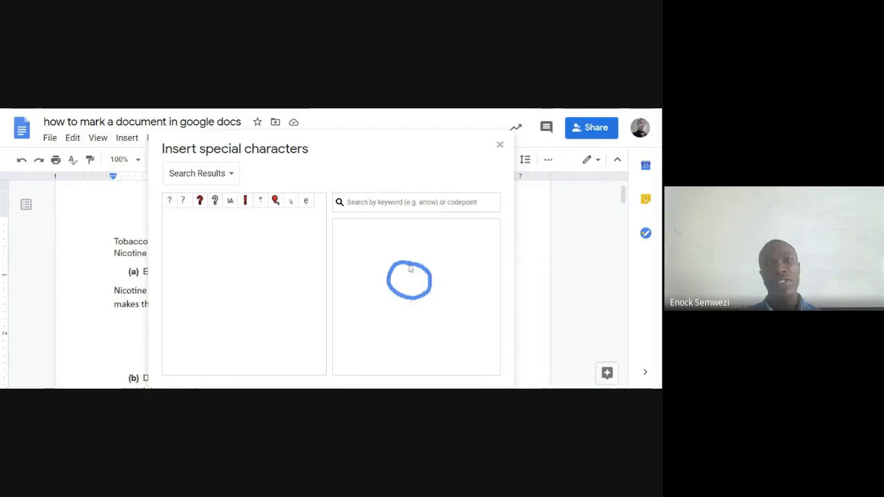
pyautogui.click(400, 276)
pyautogui.click(415, 276)
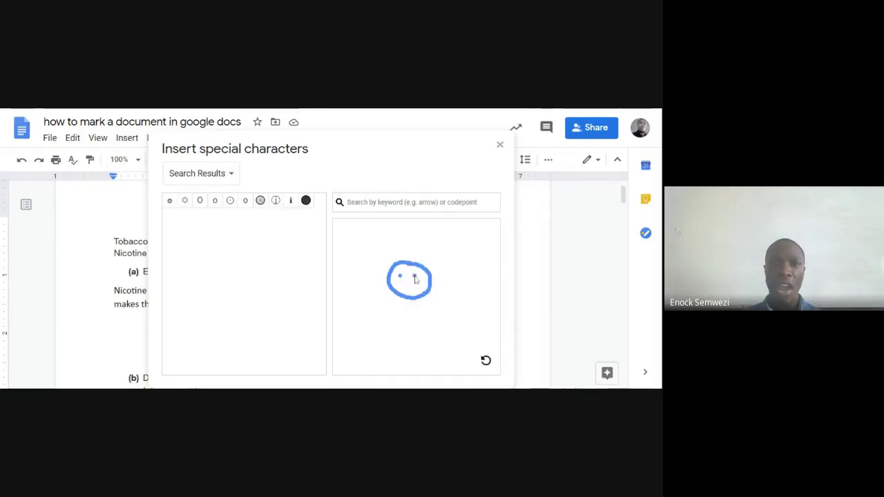
pyautogui.moveTo(398, 283)
pyautogui.mouseDown()
pyautogui.moveTo(413, 296)
pyautogui.moveTo(424, 283)
pyautogui.mouseUp()
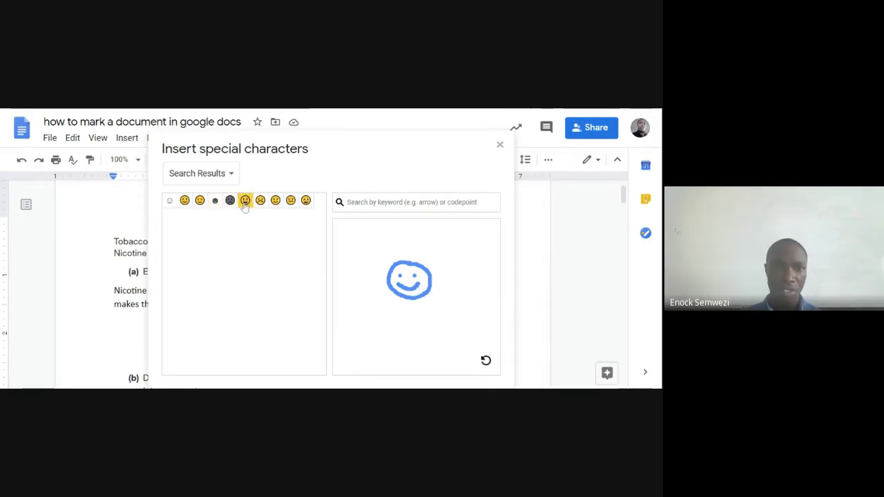
pyautogui.click(245, 200)
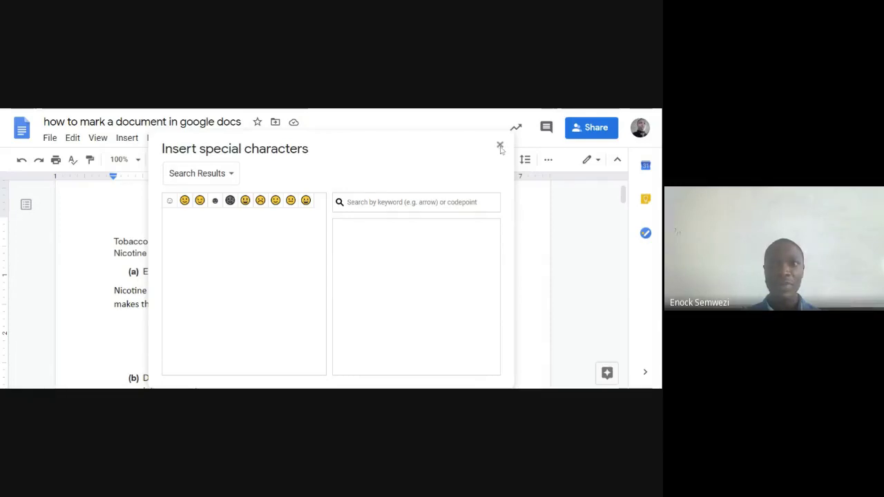
pyautogui.click(500, 145)
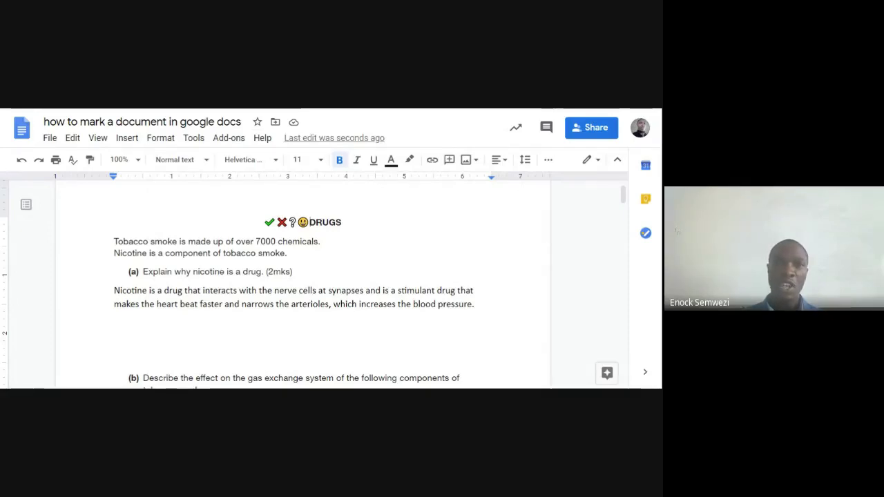
# Copy the green check mark beside the title and paste it at the end of the nicotine answer in question (a)
pyautogui.hotkey('shift', 'Right')
pyautogui.hotkey('ctrl', 'c')
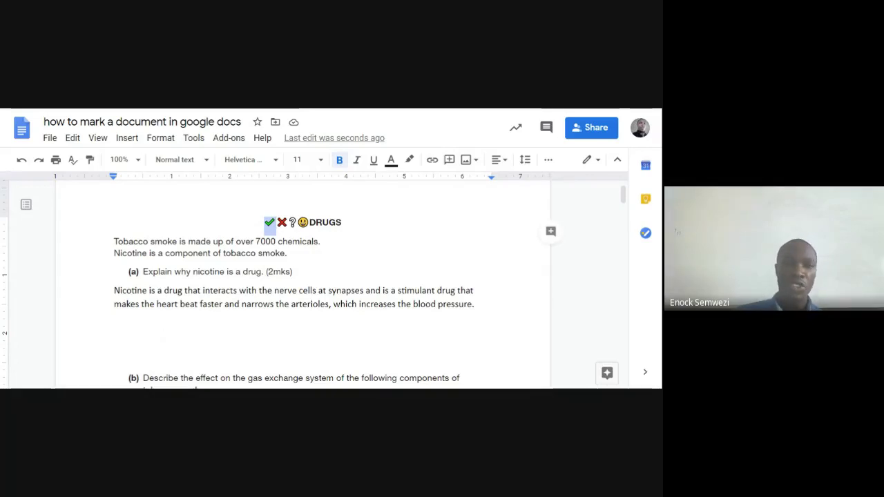
pyautogui.click(475, 304)
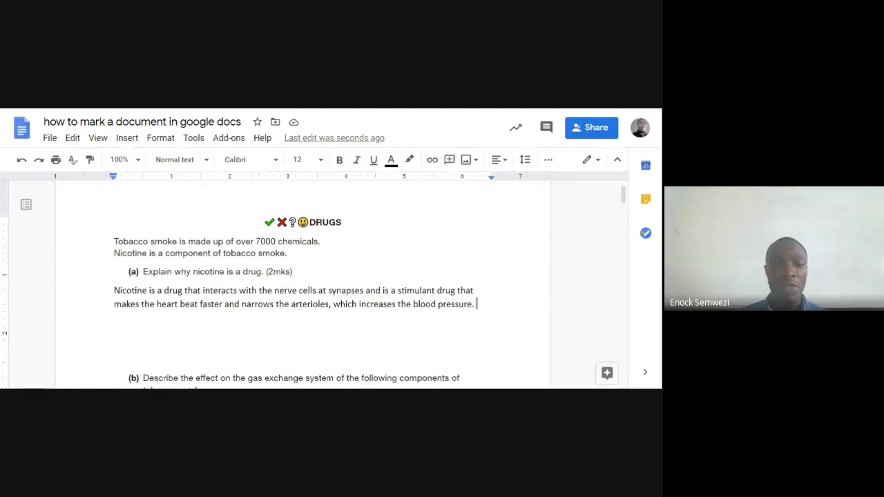
pyautogui.hotkey('ctrl', 'v')
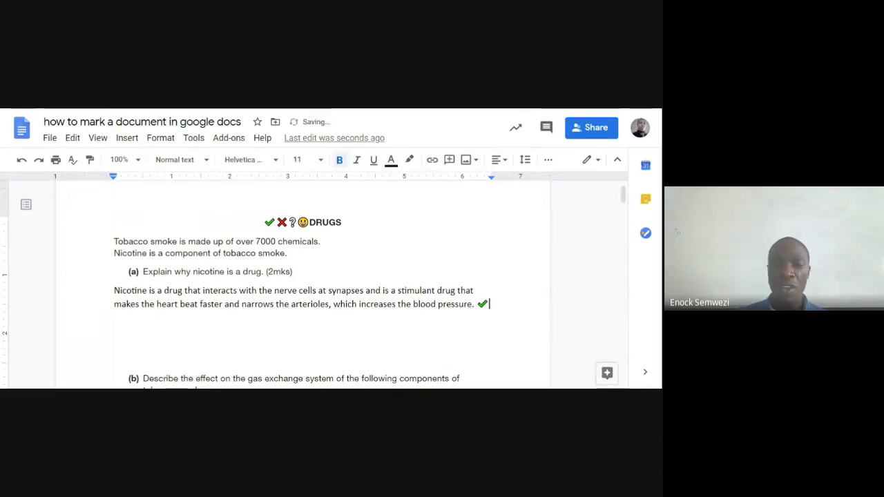
# Paste the green check mark at the end of the carbon monoxide answer in question (b)
pyautogui.press('Down')
pyautogui.press('Down')
pyautogui.press('Down')
pyautogui.press('Down')
pyautogui.press('Down')
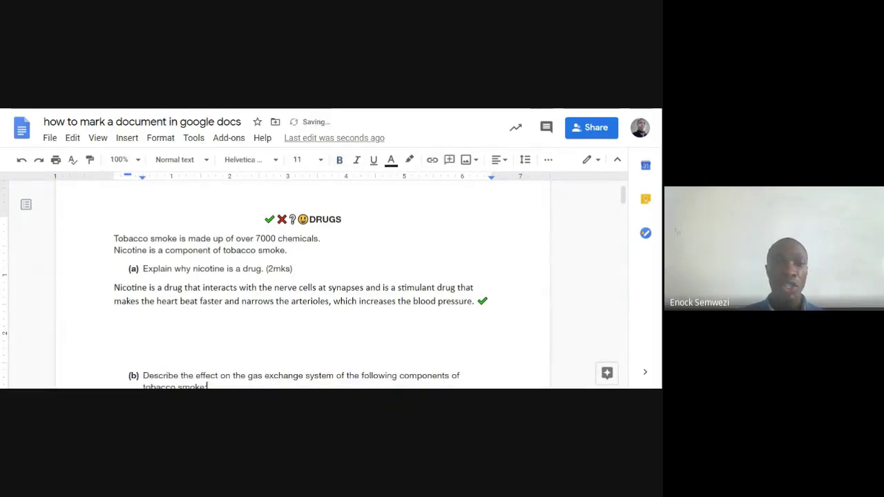
pyautogui.press('Down')
pyautogui.press('Down')
pyautogui.press('Down')
pyautogui.press('End')
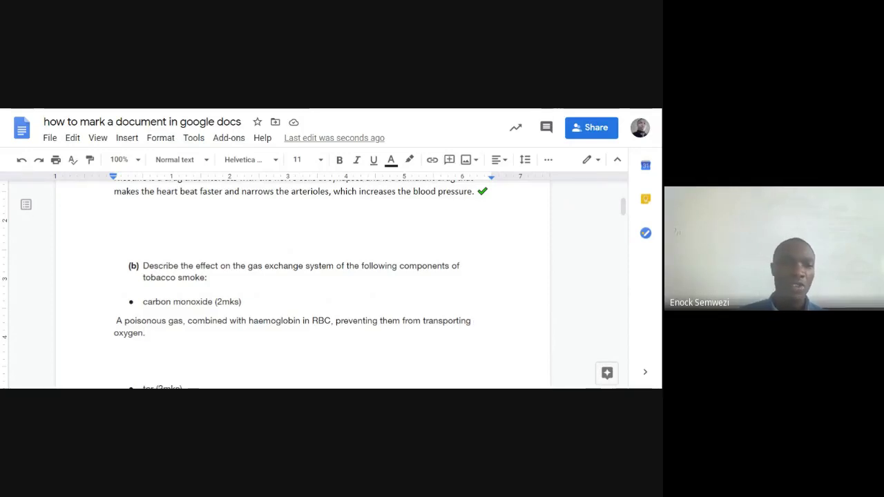
pyautogui.hotkey('ctrl', 'v')
# Paste the green check mark at the end of the tar answer, after "emphysema.", and add a line break
pyautogui.click(114, 369)
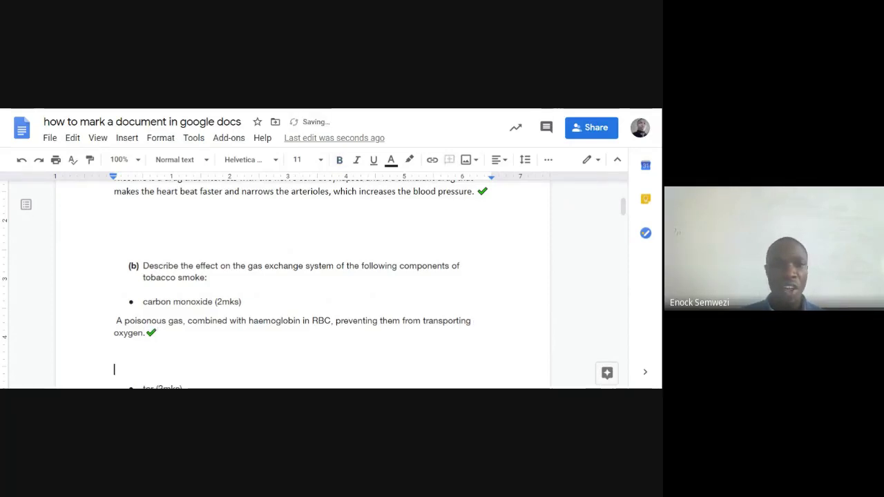
pyautogui.scroll(-2, 332, 277)
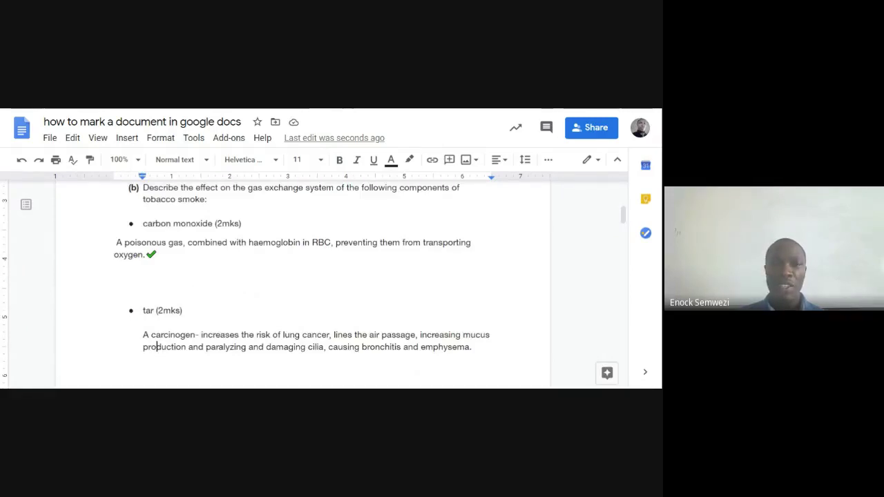
pyautogui.click(473, 346)
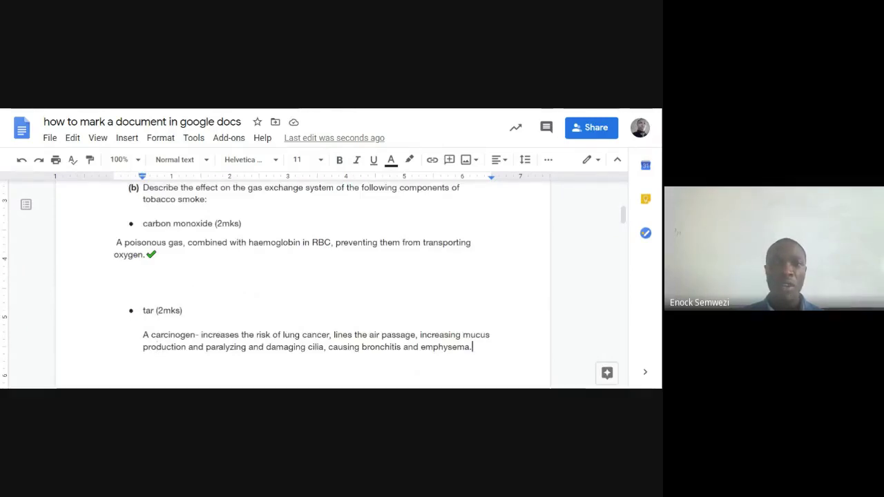
pyautogui.hotkey('ctrl', 'v')
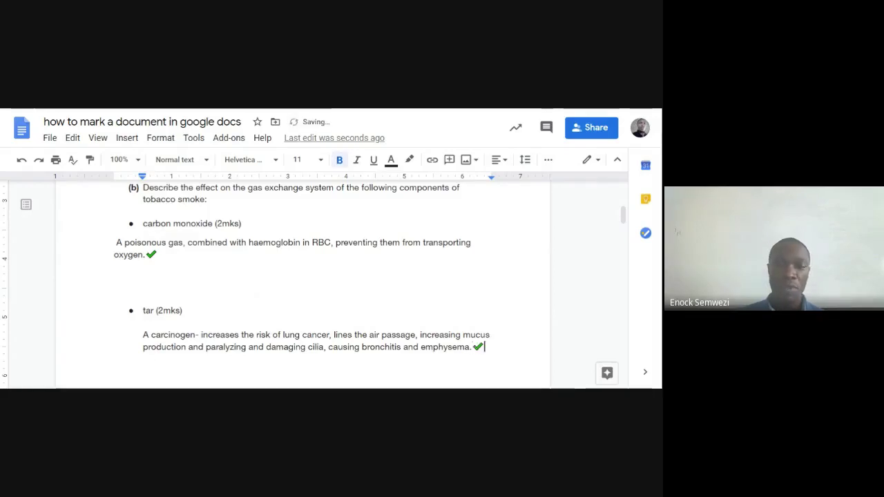
pyautogui.press('Return')
# Copy the question mark symbol beside the title and paste it after the "I don't understand!" answer in question (c)(i)
pyautogui.scroll(-10, 304, 283)
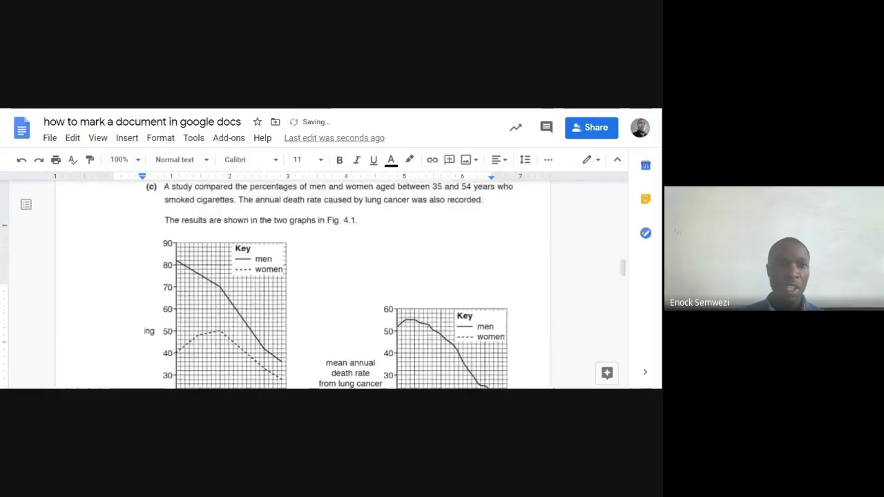
pyautogui.click(487, 346)
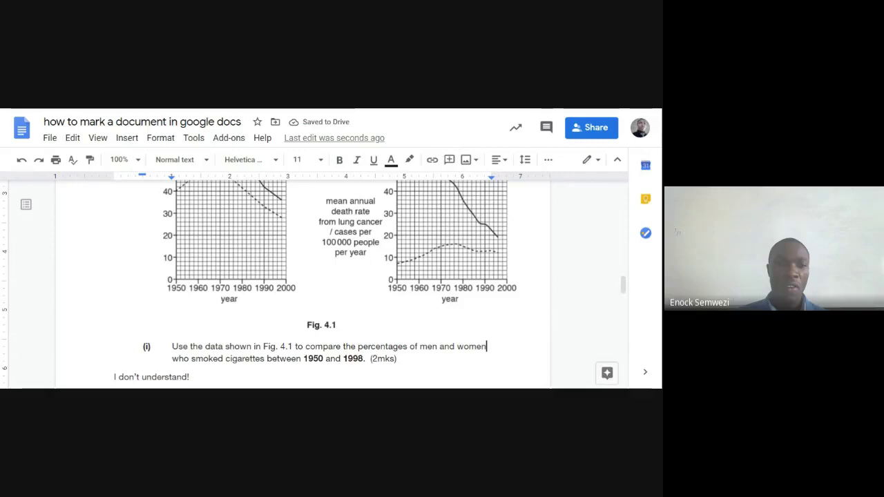
pyautogui.moveTo(624, 284); pyautogui.dragTo(625, 290)
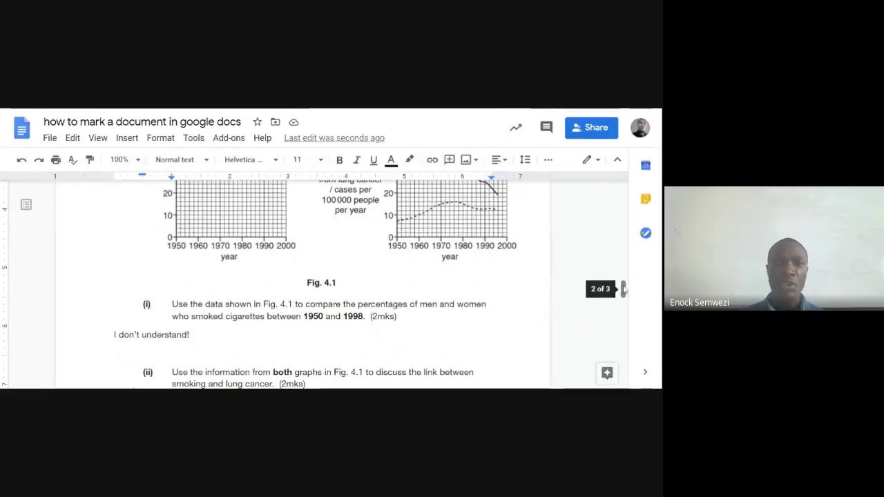
pyautogui.moveTo(623, 289); pyautogui.dragTo(622, 192)
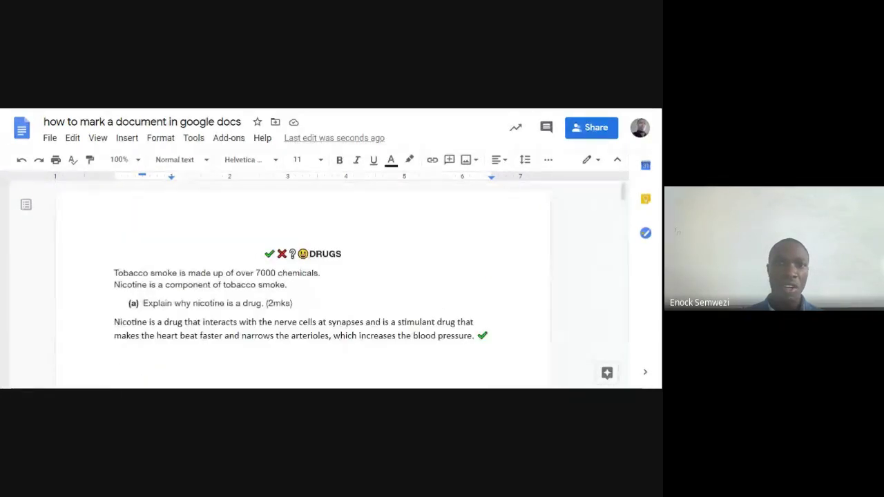
pyautogui.moveTo(288, 254); pyautogui.dragTo(297, 254)
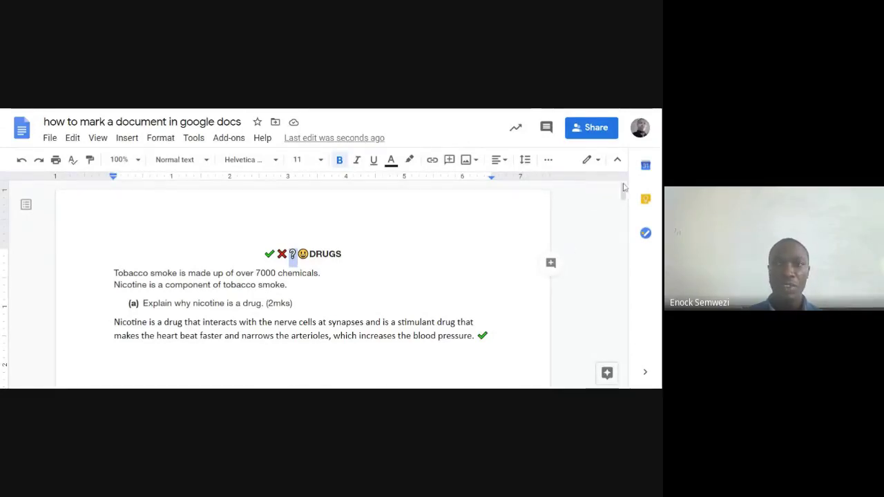
pyautogui.moveTo(623, 190); pyautogui.dragTo(626, 291)
pyautogui.click(190, 316)
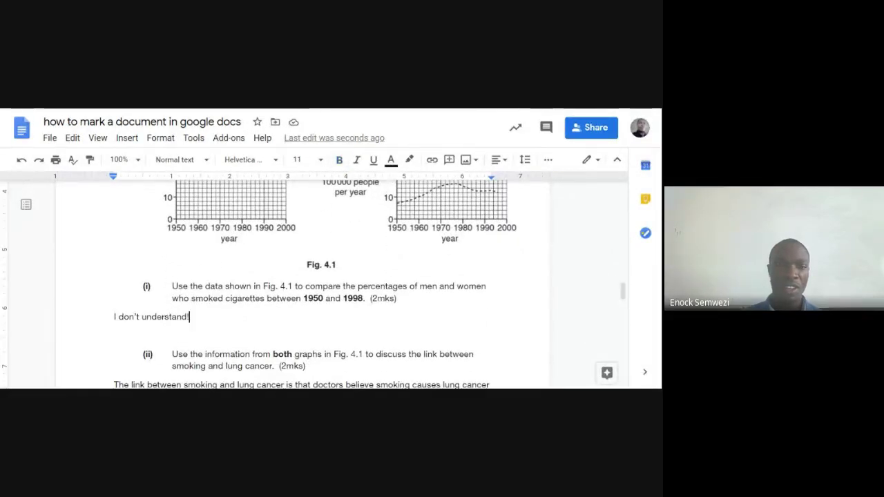
pyautogui.hotkey('ctrl', 'b')
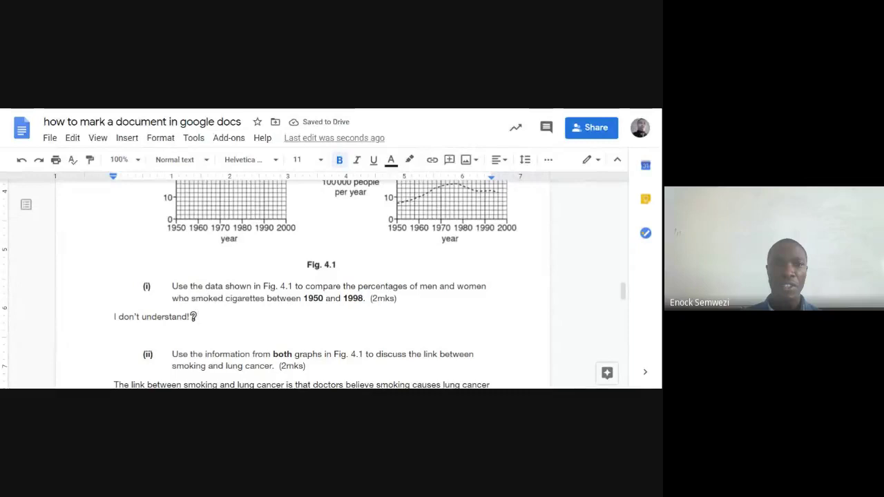
# Draft a comment reading "refer to page" on the "I don't understand!" answer in question (c)(i), leaving it unposted
pyautogui.moveTo(114, 316); pyautogui.dragTo(188, 316)
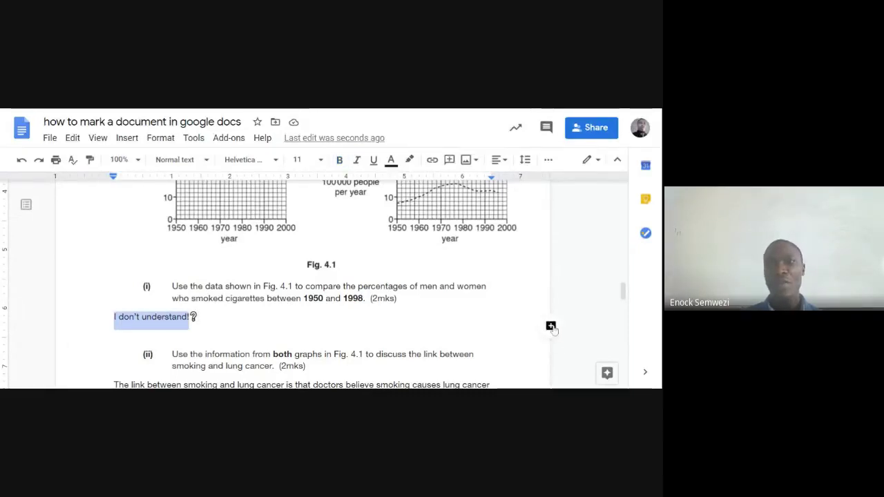
pyautogui.click(550, 326)
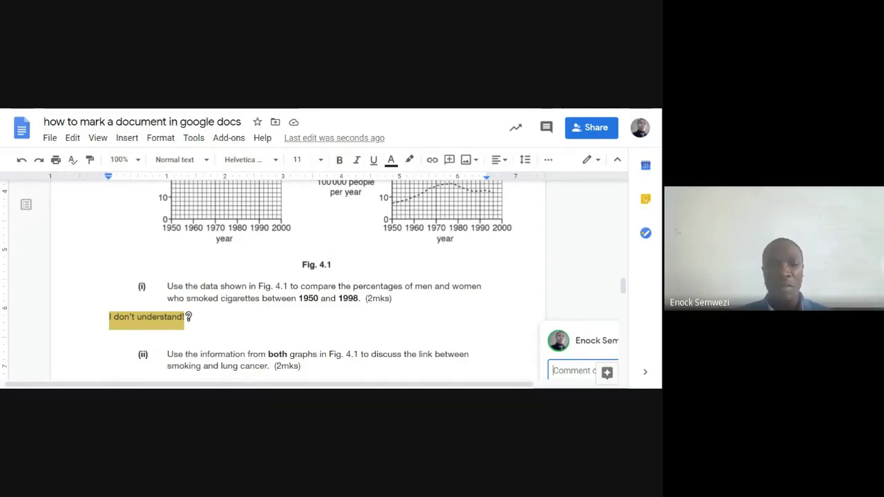
pyautogui.write('refe')
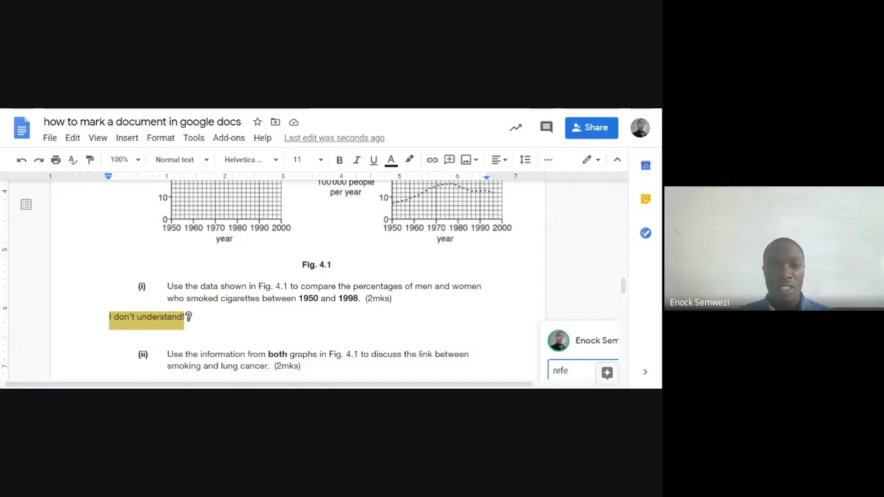
pyautogui.write('r to pag')
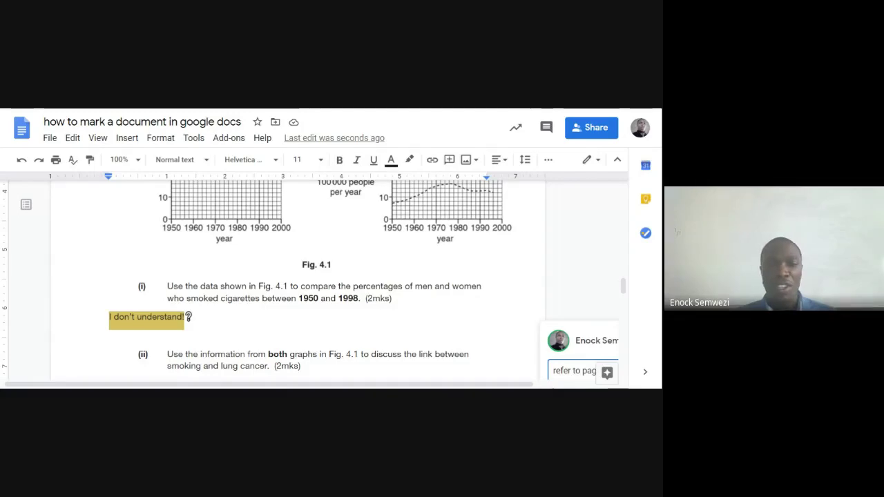
pyautogui.write('e')
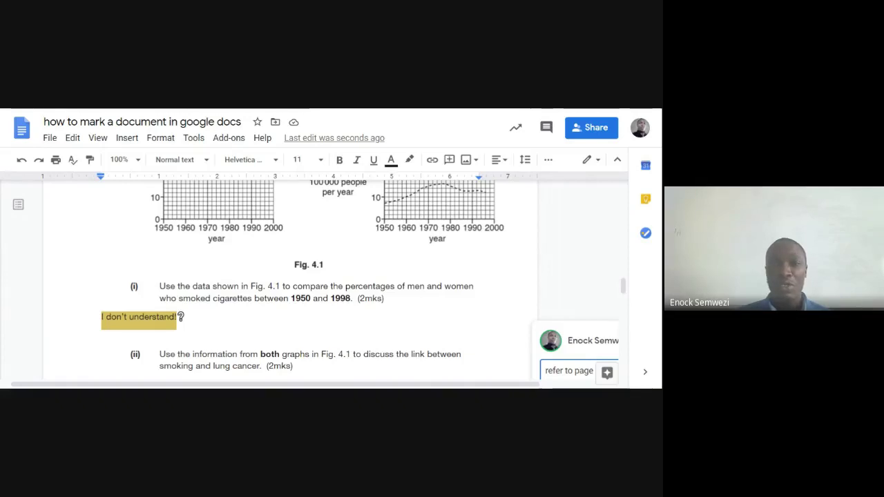
pyautogui.click(186, 316)
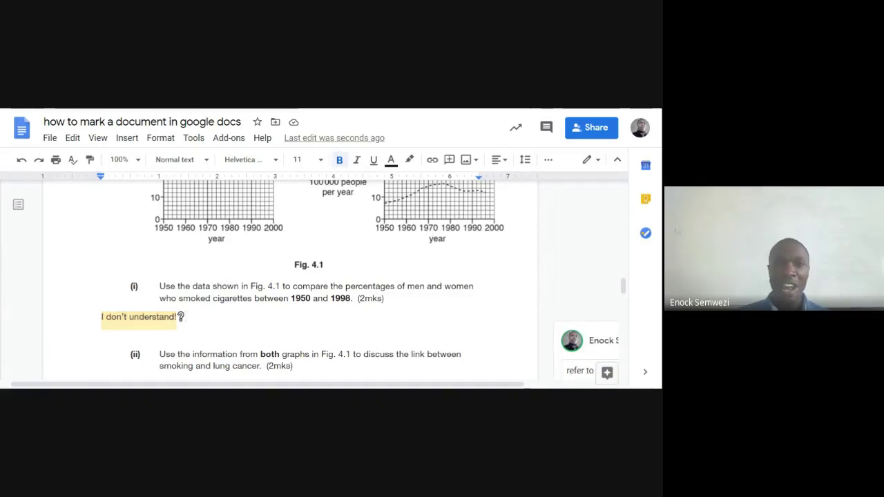
pyautogui.moveTo(623, 284); pyautogui.dragTo(624, 295)
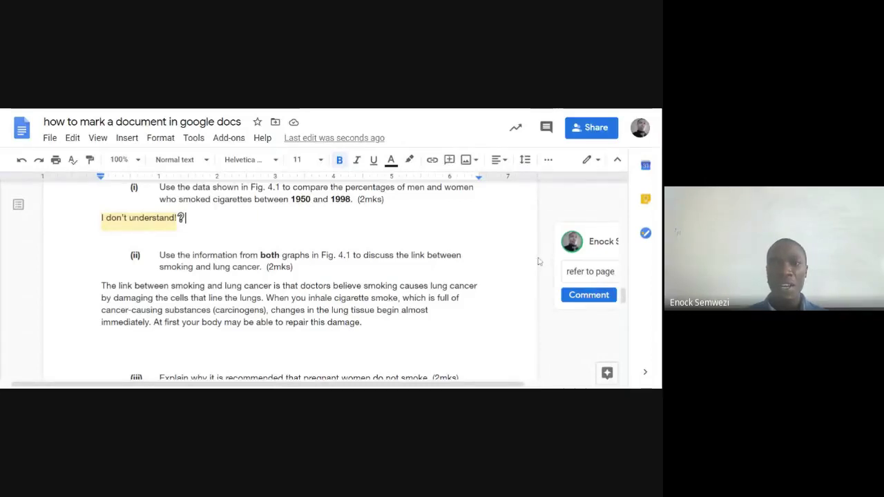
pyautogui.click(537, 196)
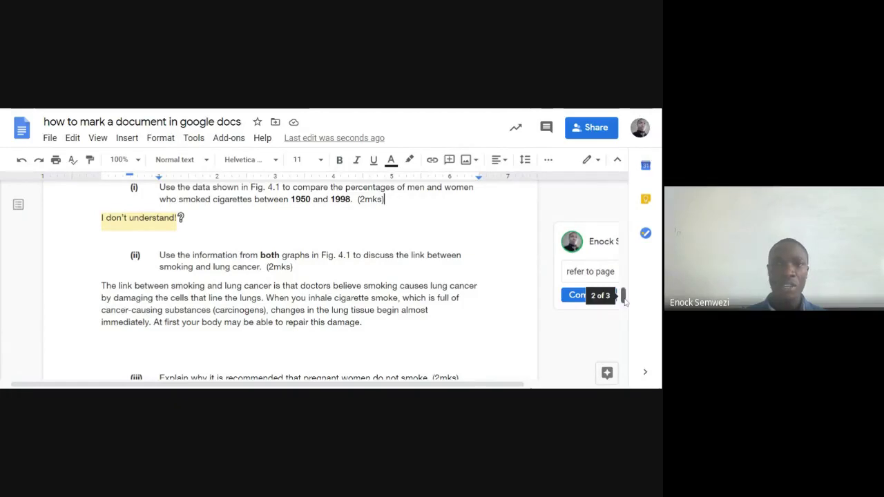
# Copy the red cross beside the title and paste it after "repair this damage." in the answer to question (c)(ii)
pyautogui.moveTo(624, 295); pyautogui.dragTo(623, 190)
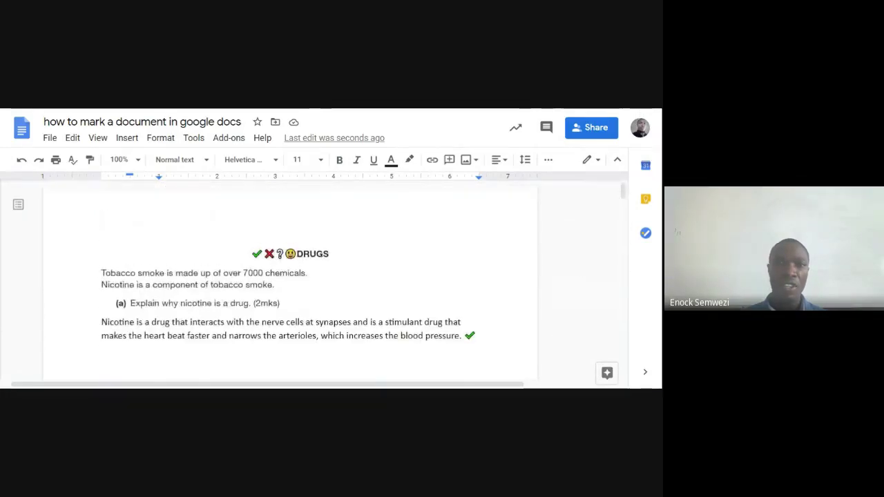
pyautogui.moveTo(263, 254); pyautogui.dragTo(276, 254)
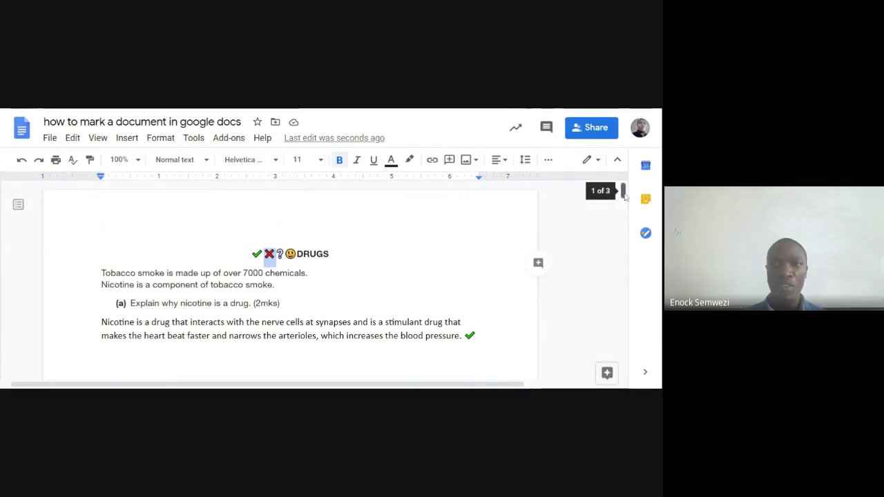
pyautogui.moveTo(623, 193); pyautogui.dragTo(576, 295)
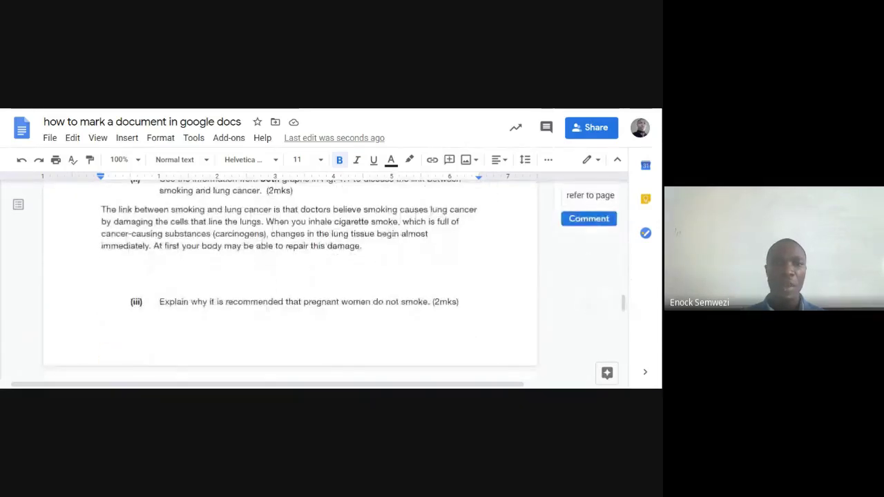
pyautogui.click(362, 246)
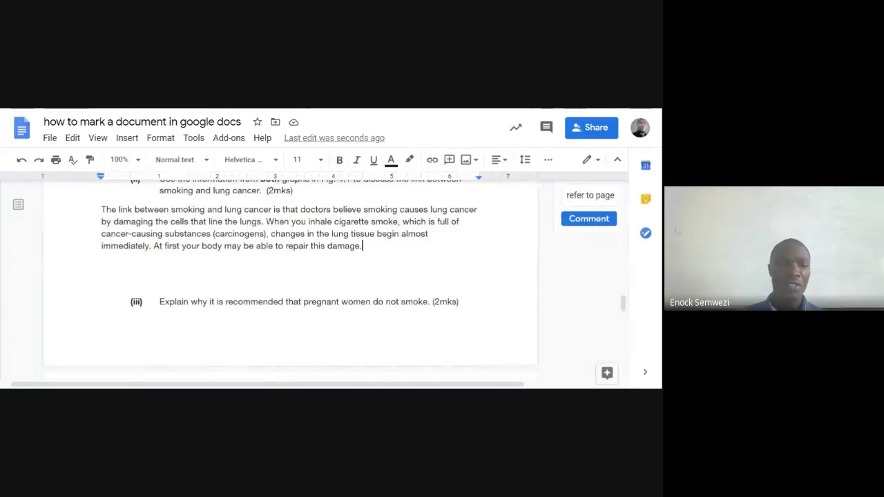
pyautogui.write('✖')
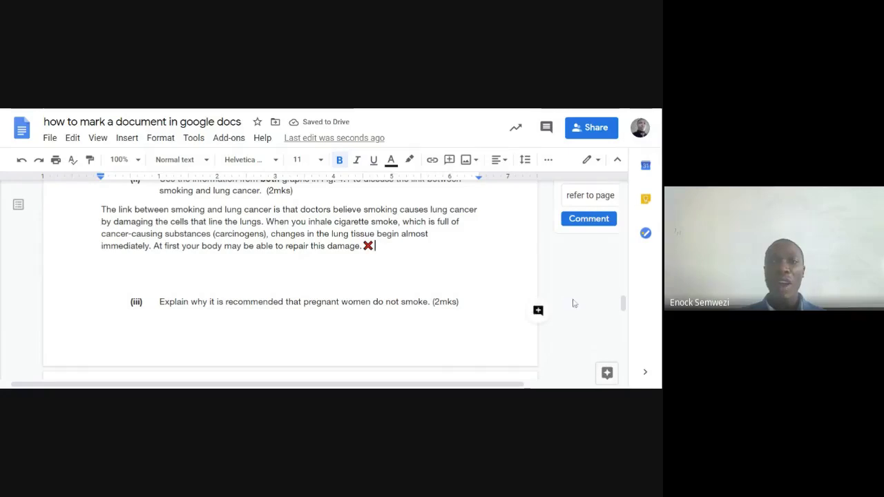
pyautogui.moveTo(621, 302); pyautogui.dragTo(630, 174)
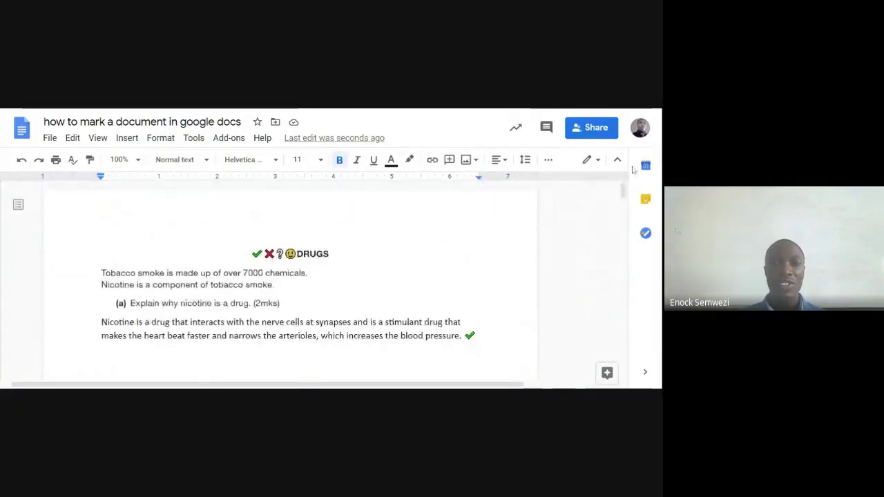